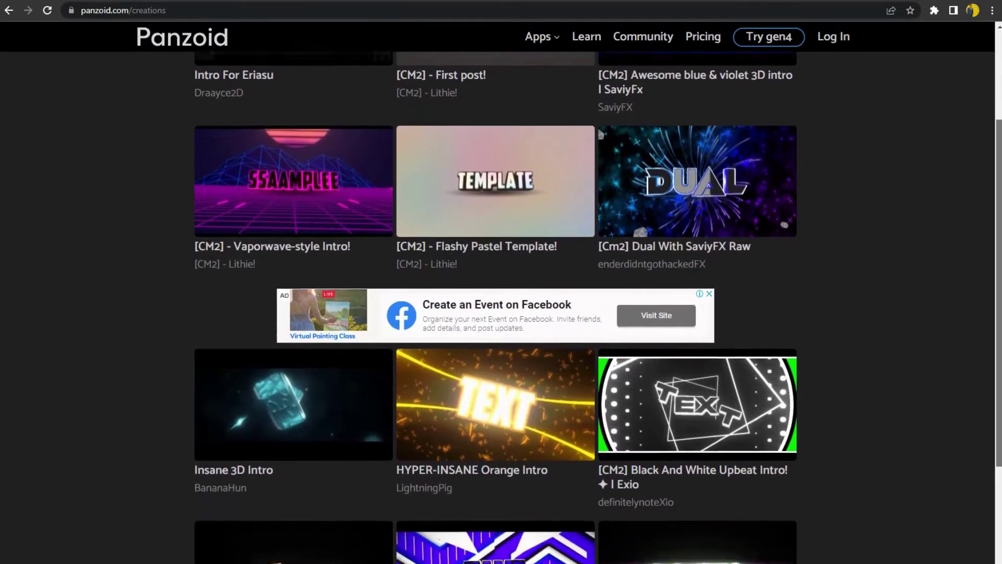
- Browse the community creations gallery for a suitable intro template
scroll(496, 308, "down", 1)
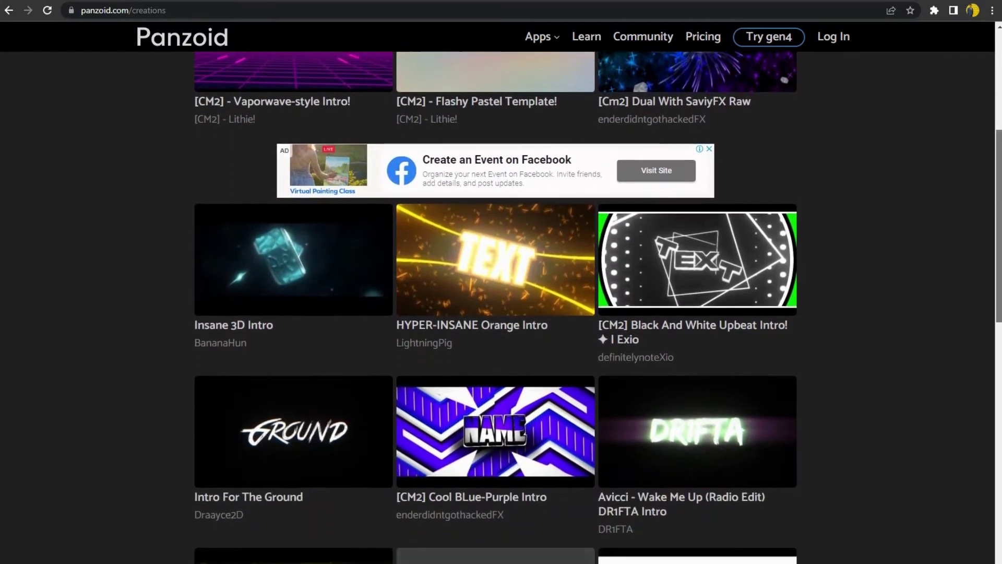
scroll(495, 308, "down", 5)
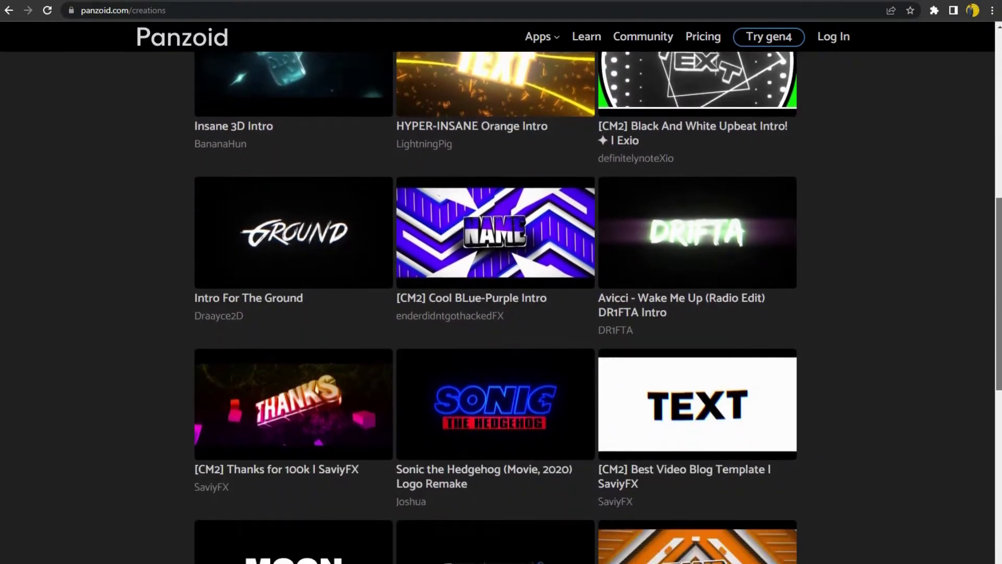
scroll(495, 308, "down", 3)
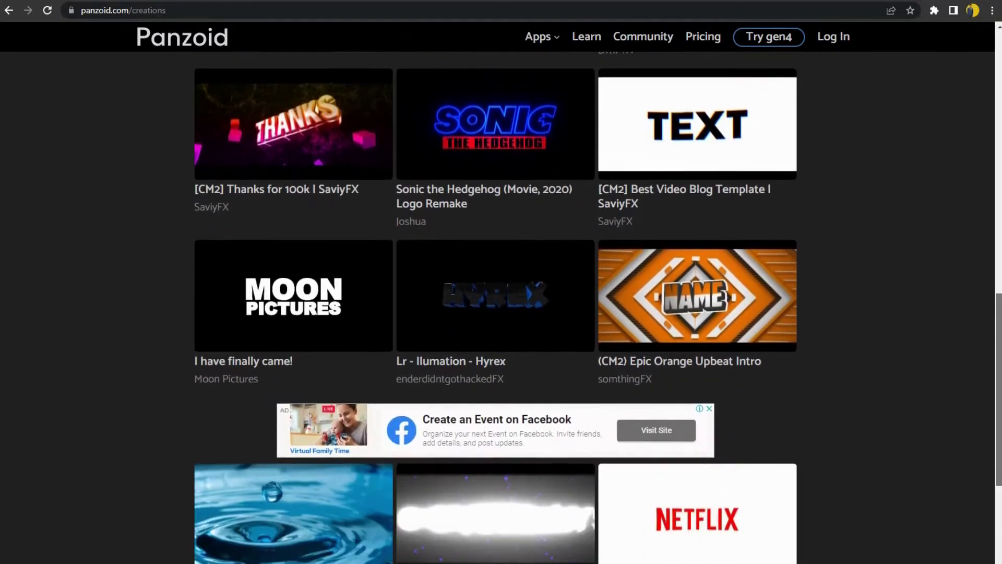
scroll(496, 308, "down", 6)
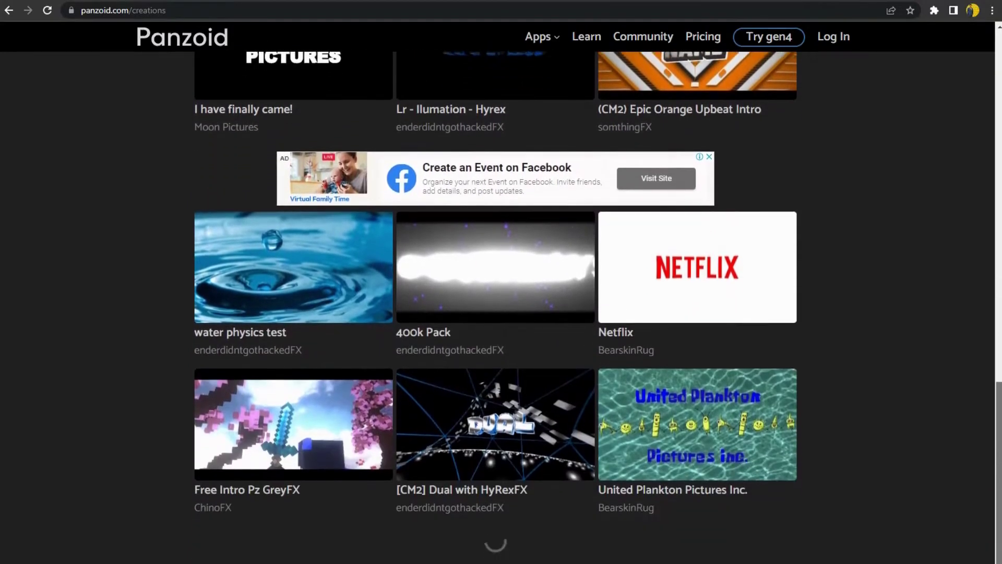
scroll(496, 308, "down", 2)
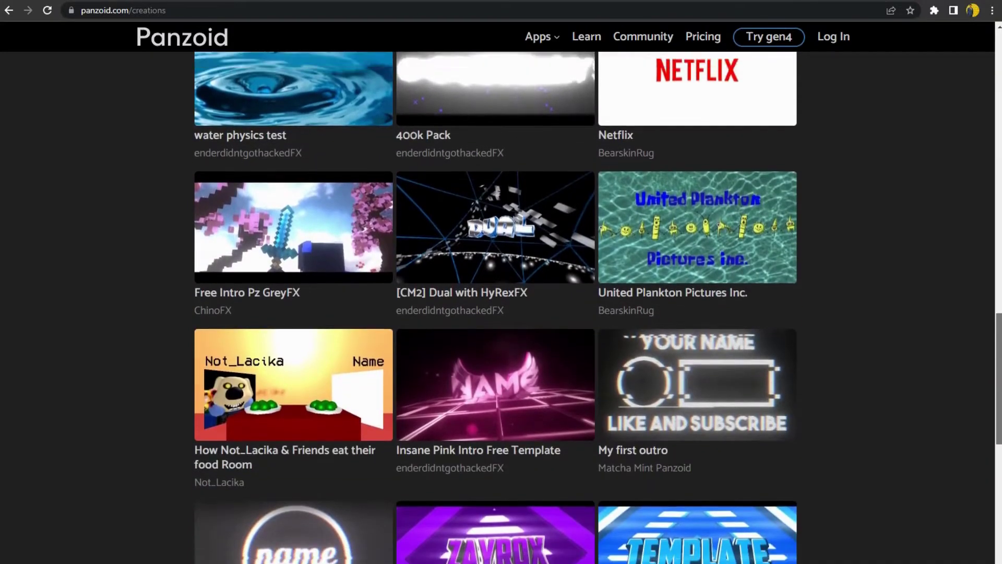
scroll(495, 308, "down", 3)
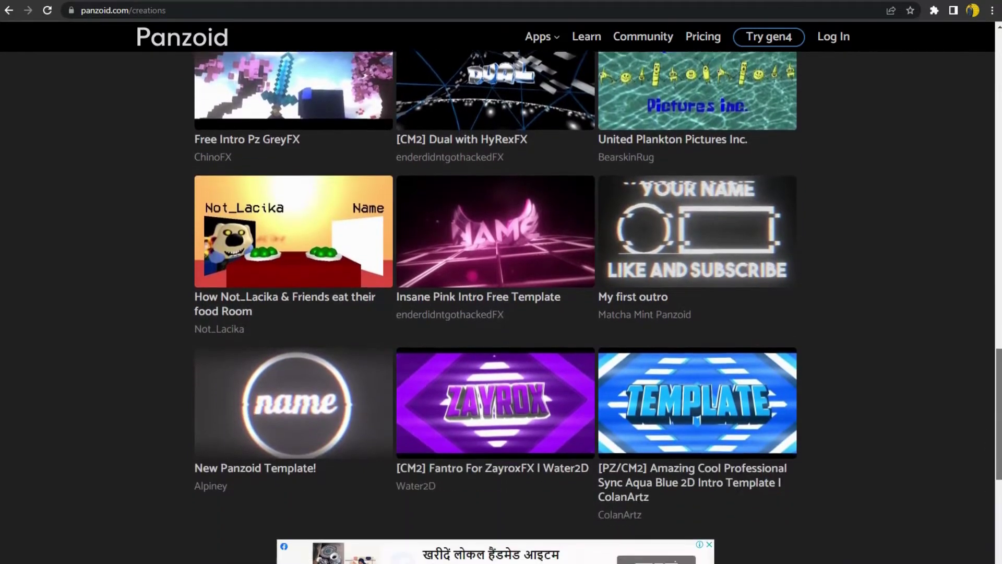
scroll(495, 307, "down", 7)
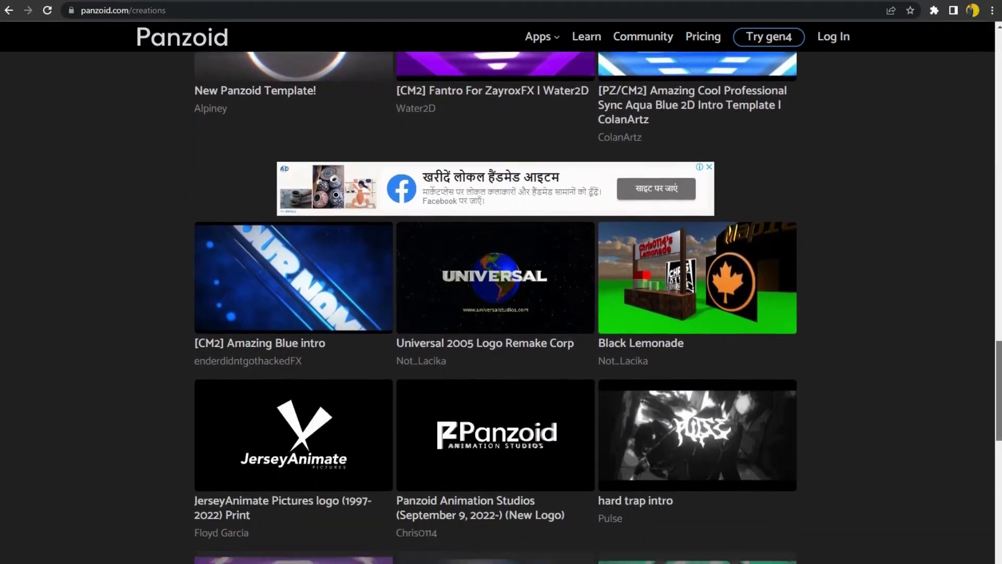
scroll(495, 308, "down", 2)
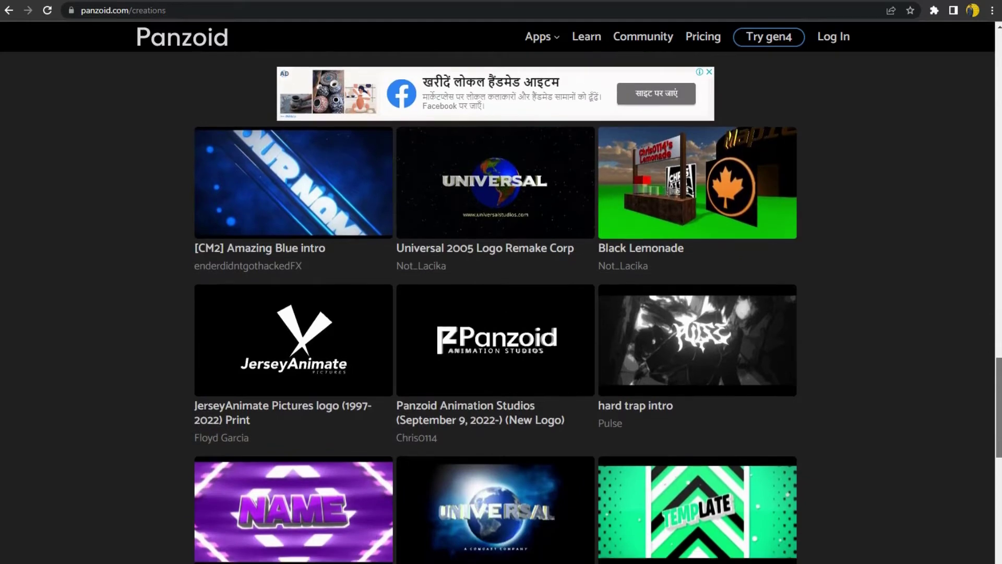
scroll(495, 308, "down", 2)
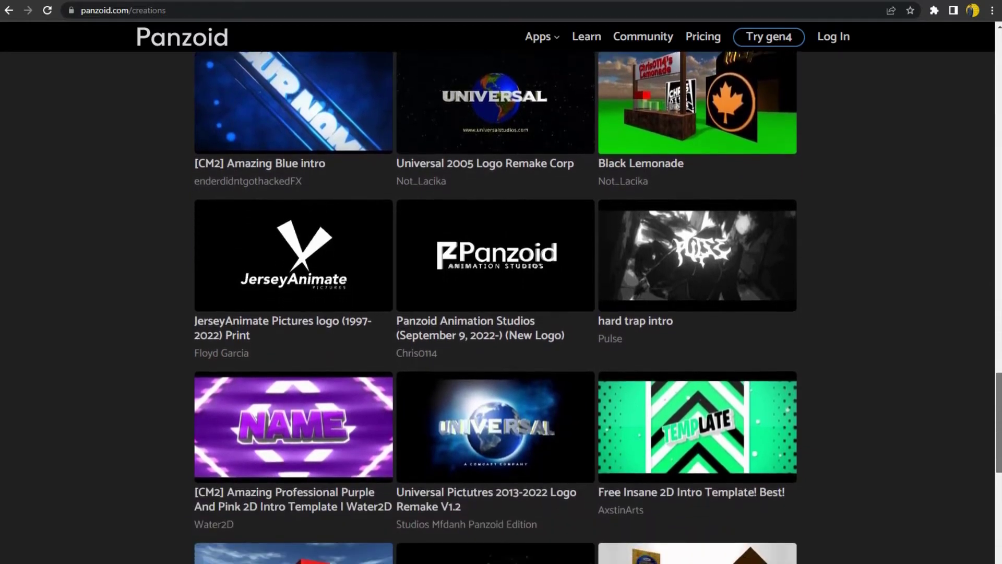
scroll(495, 308, "down", 8)
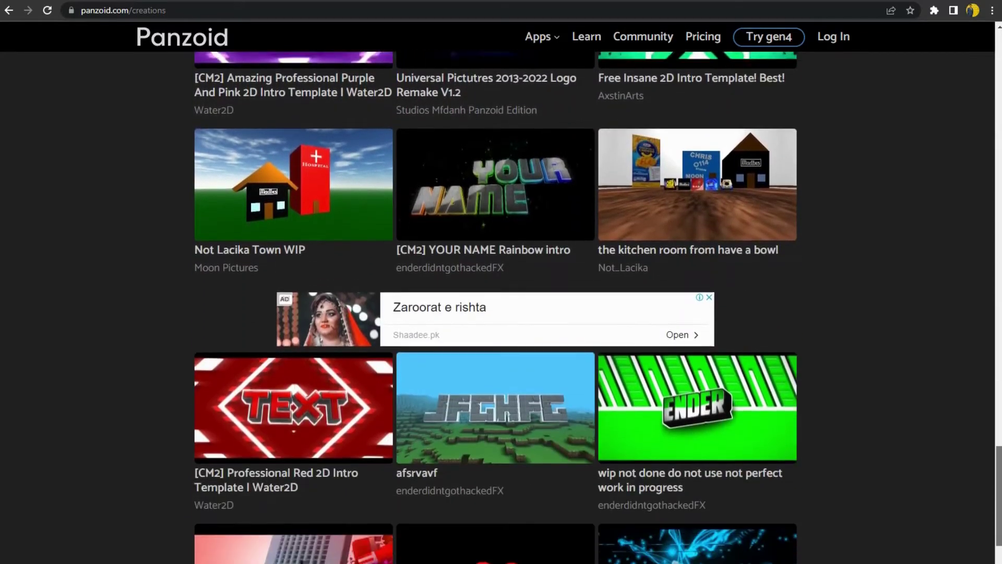
scroll(495, 308, "down", 3)
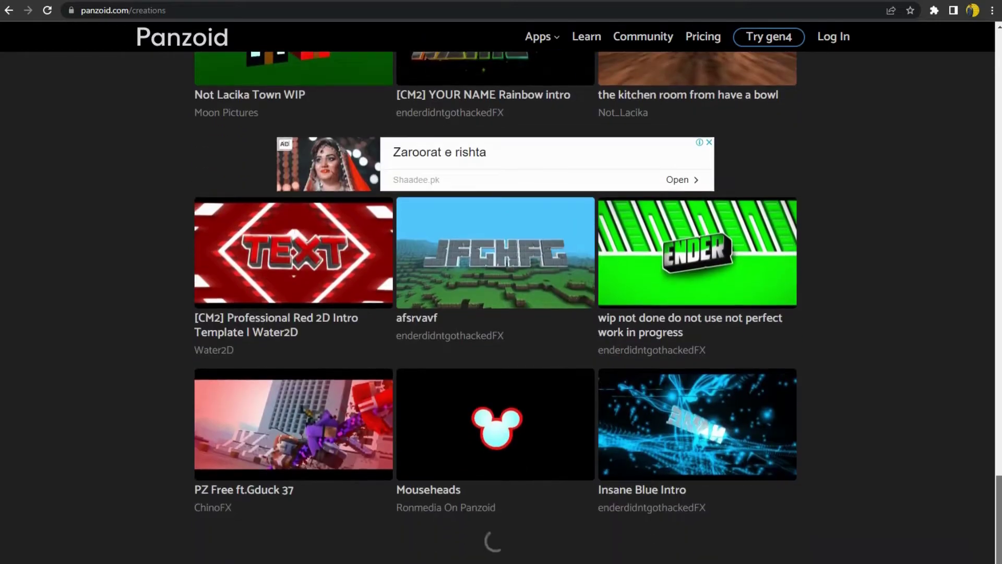
scroll(984, 459, "down", 3)
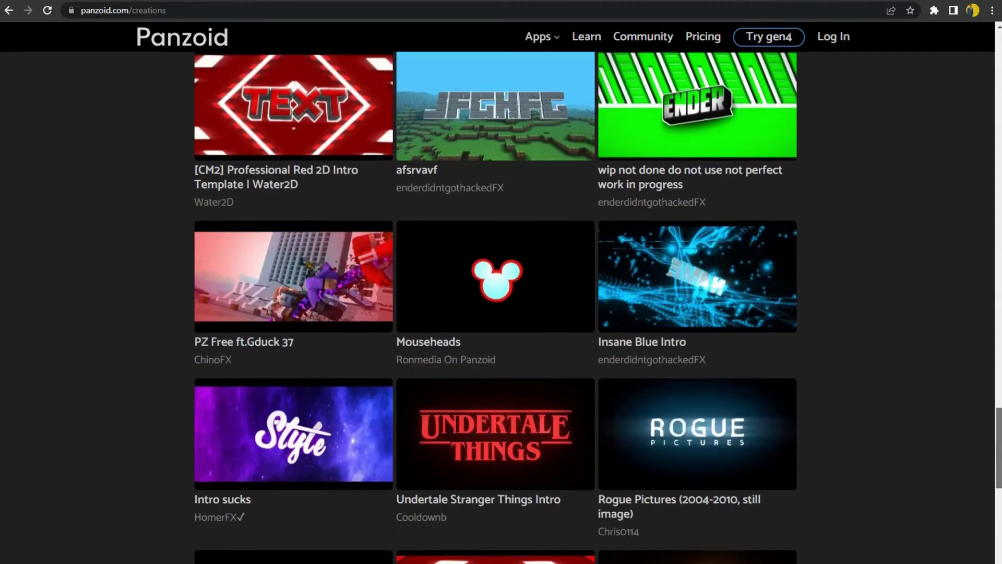
scroll(598, 307, "down", 1)
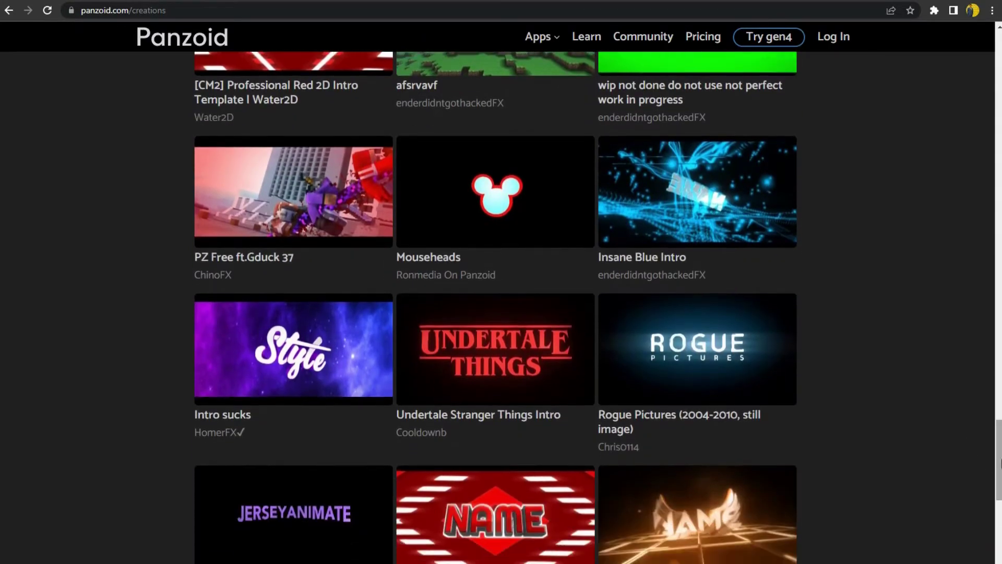
- Open the Insane Blue Intro template in Clipmaker 3 and select its Scene clip in the timeline
left_click(730, 185)
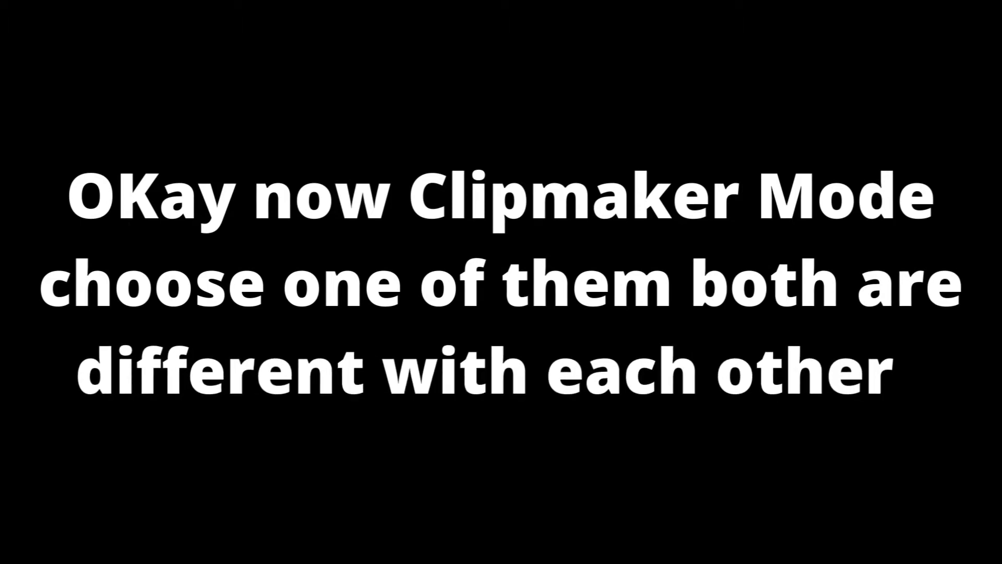
left_click(326, 184)
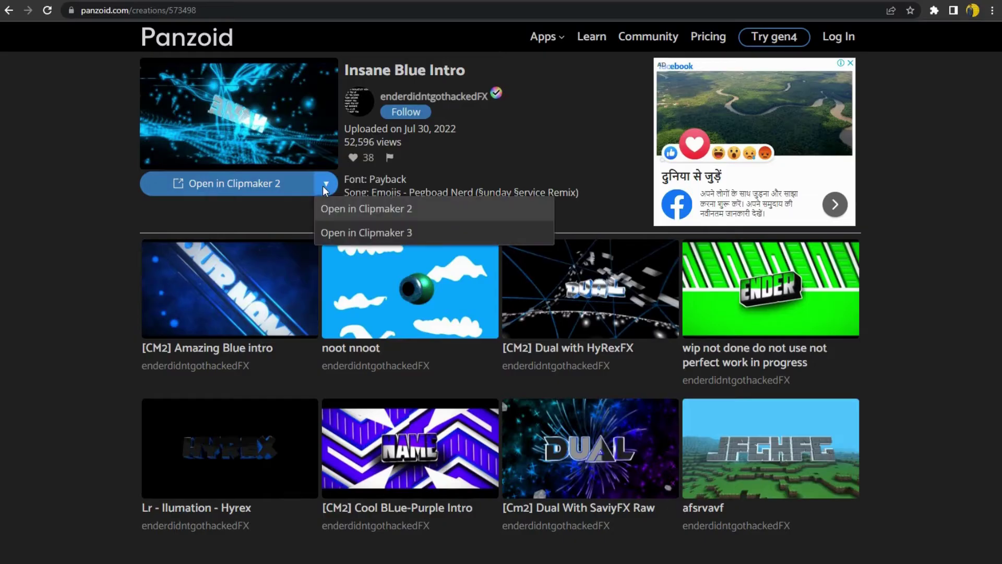
left_click(374, 232)
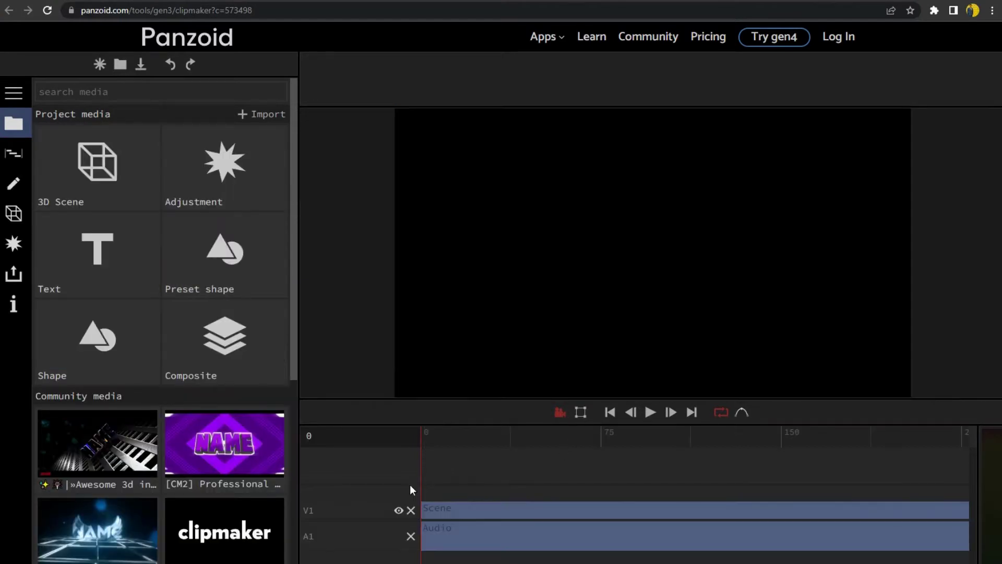
left_click(486, 509)
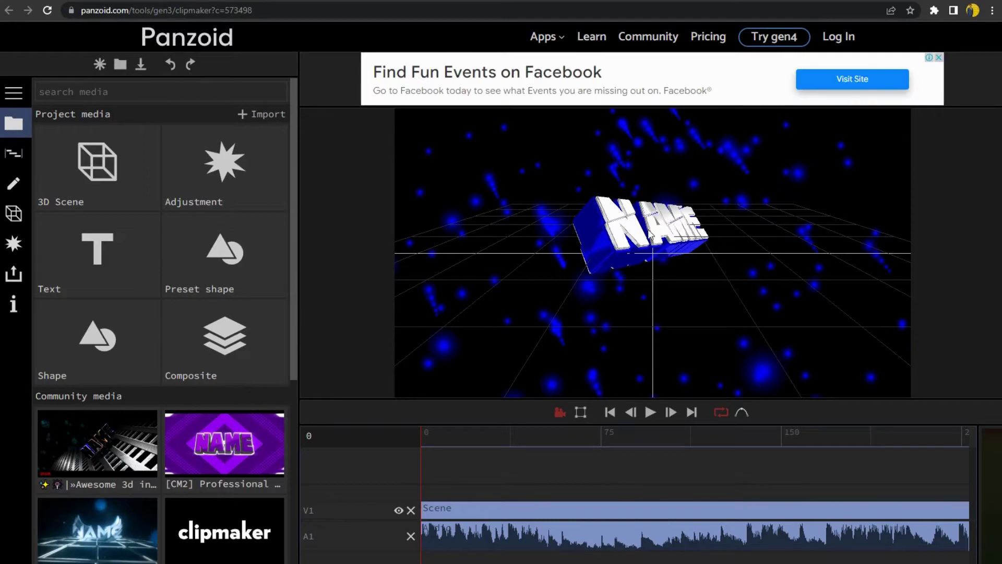
- Preview part of the intro animation, pause it and return the playhead to frame 0
left_click_drag(645, 252, 714, 301)
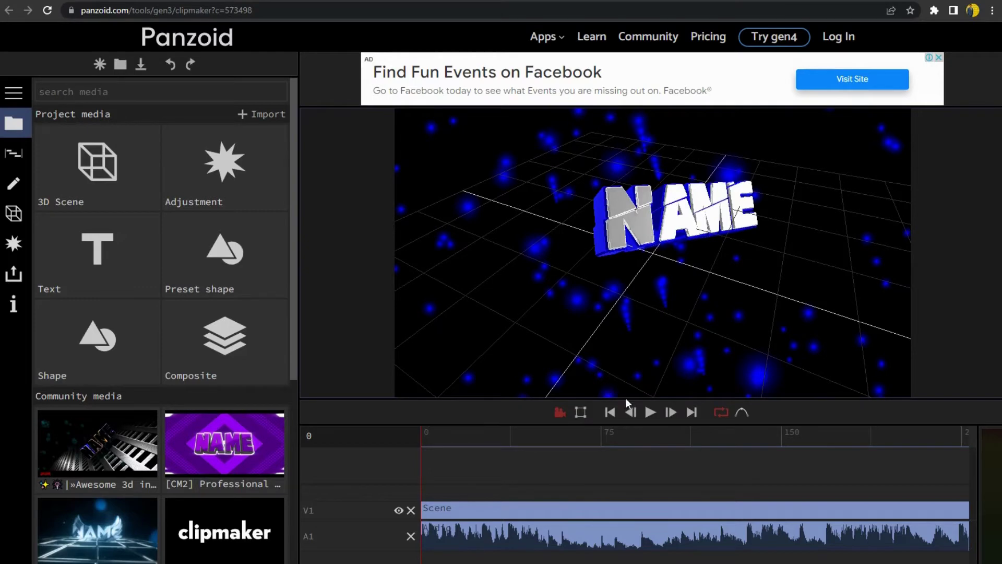
left_click(650, 412)
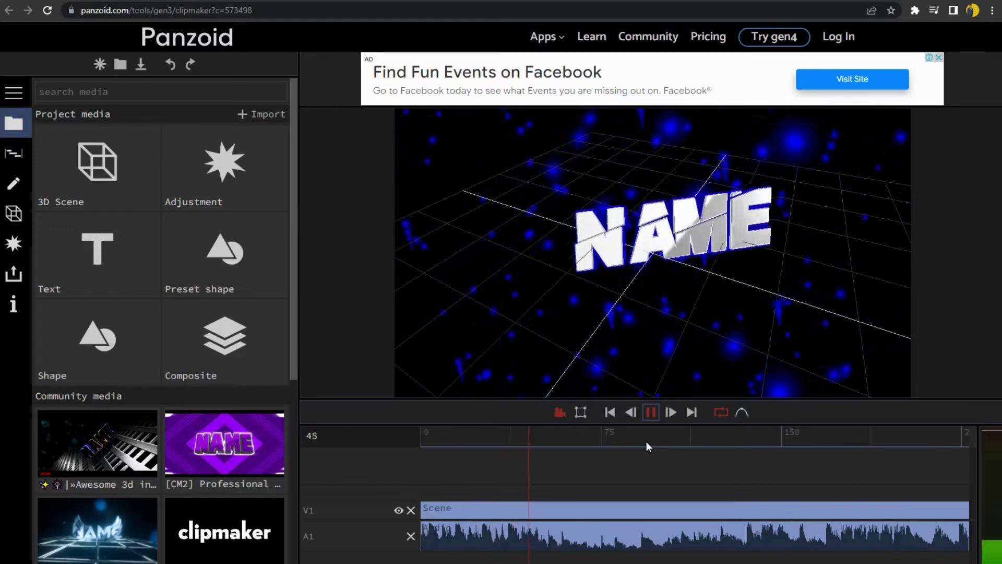
left_click(653, 419)
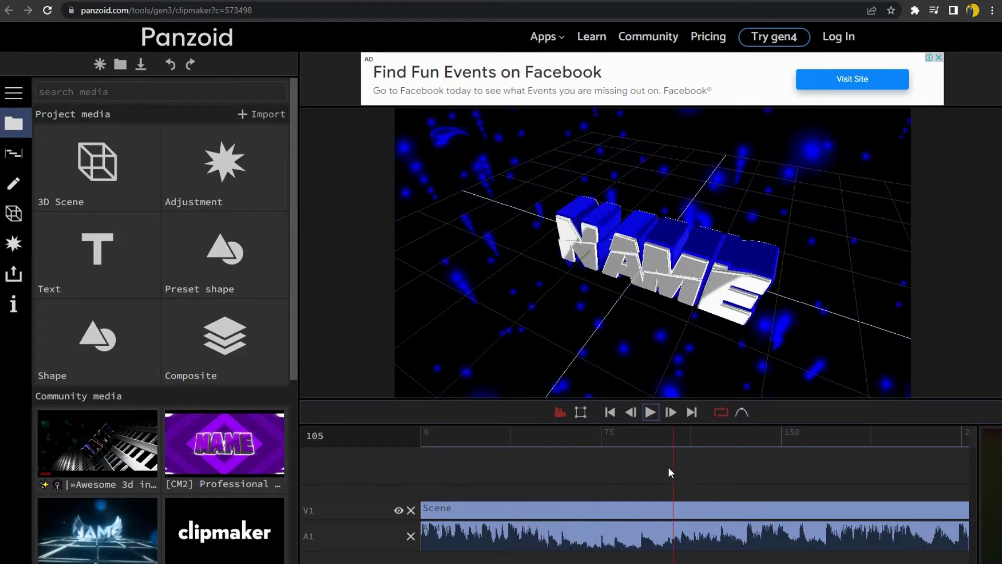
left_click_drag(673, 465, 431, 486)
left_click_drag(670, 434, 394, 437)
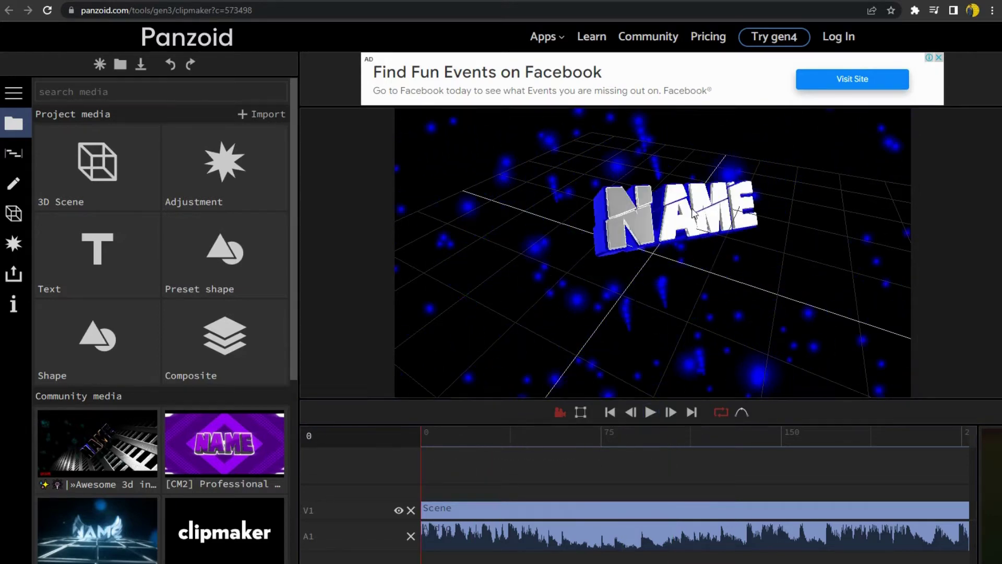
- Look through the template's clip properties, 3D objects, effects, sequence settings and media
left_click(14, 93)
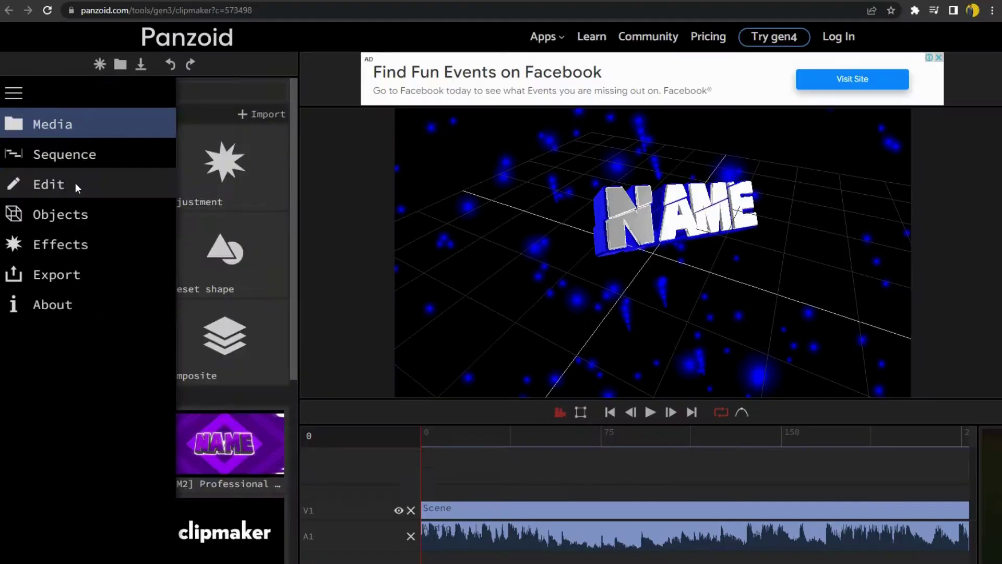
left_click(75, 182)
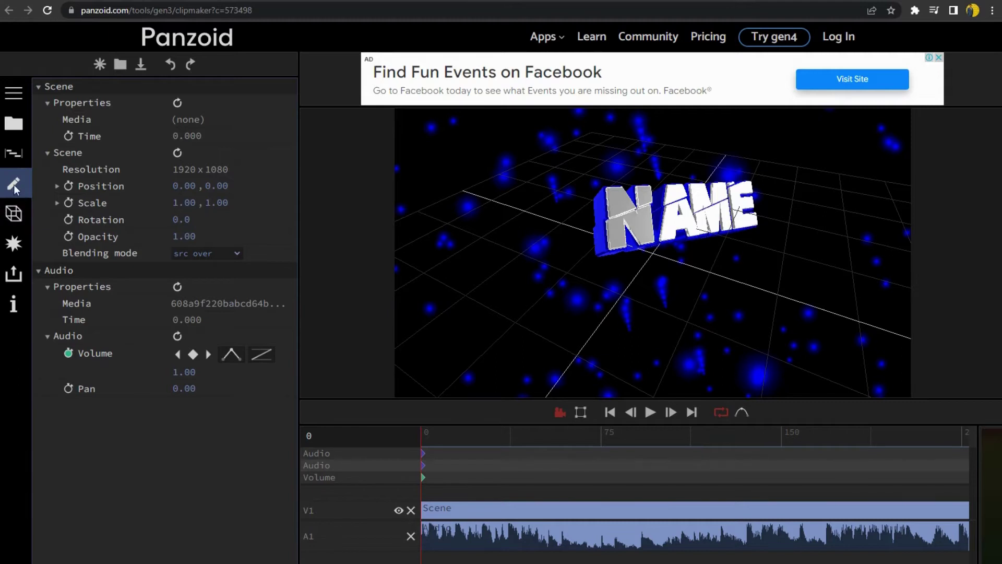
left_click(14, 213)
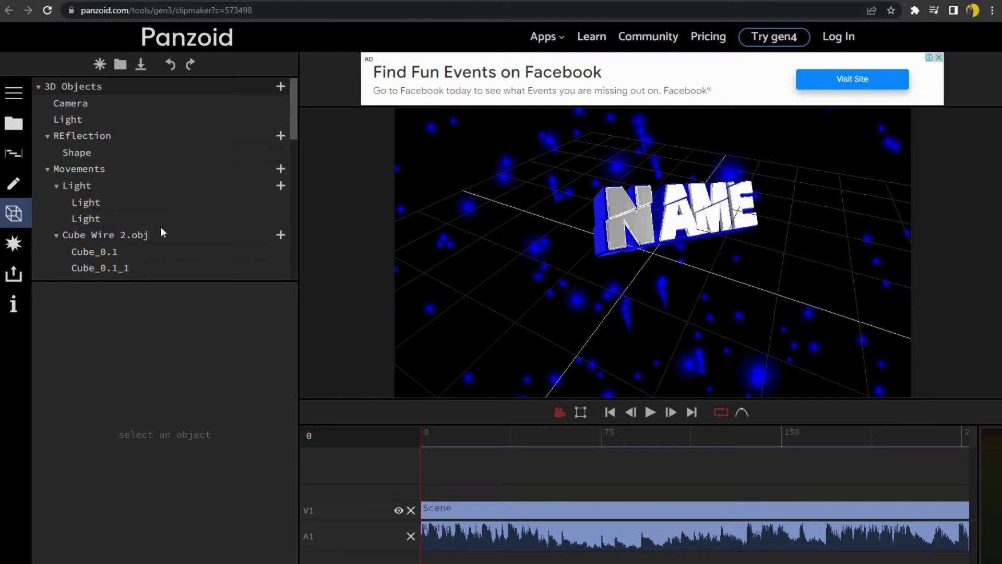
left_click(9, 99)
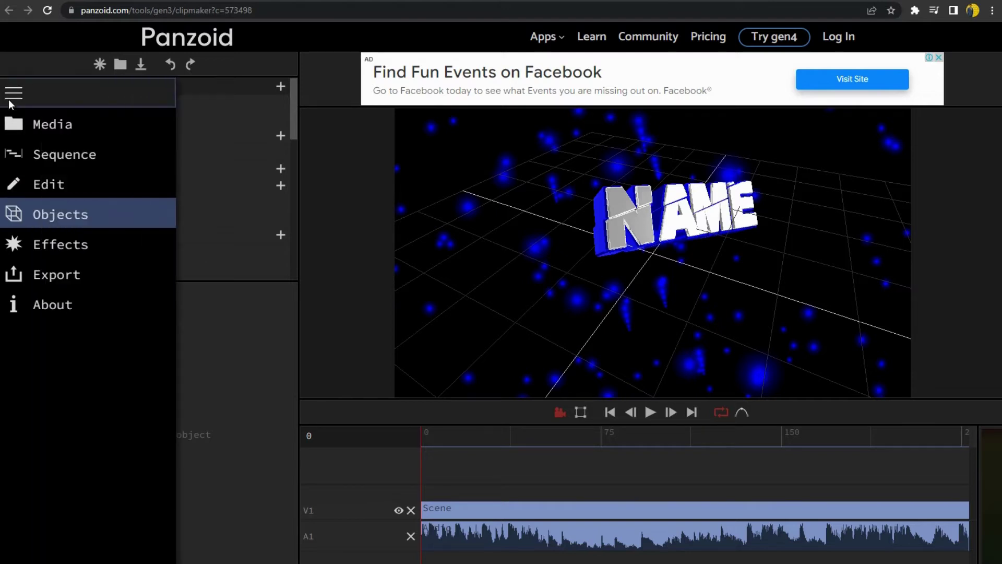
left_click(76, 210)
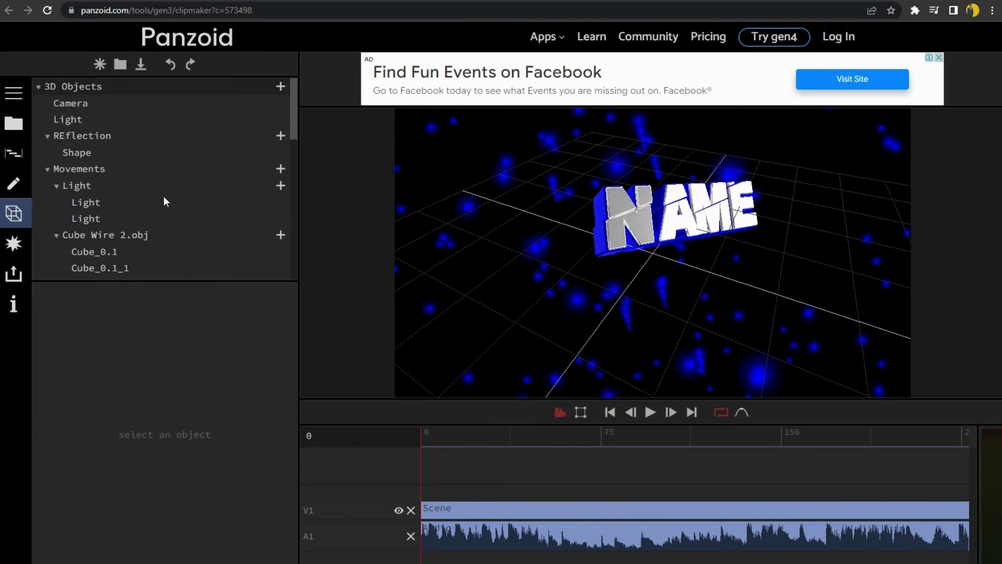
left_click(28, 241)
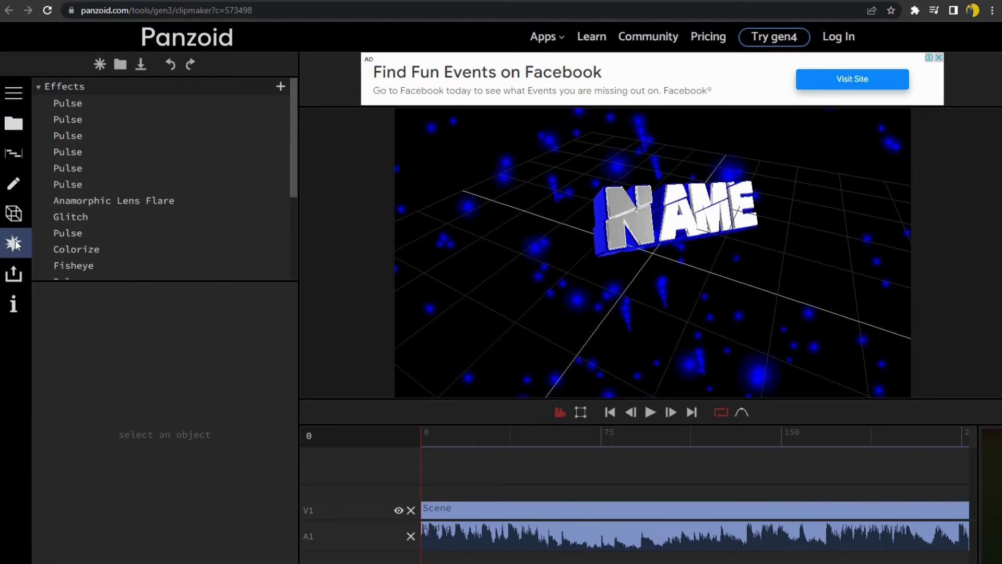
mouse_move(291, 135)
left_mouse_down()
mouse_move(299, 242)
mouse_move(293, 99)
left_mouse_up()
left_click(14, 187)
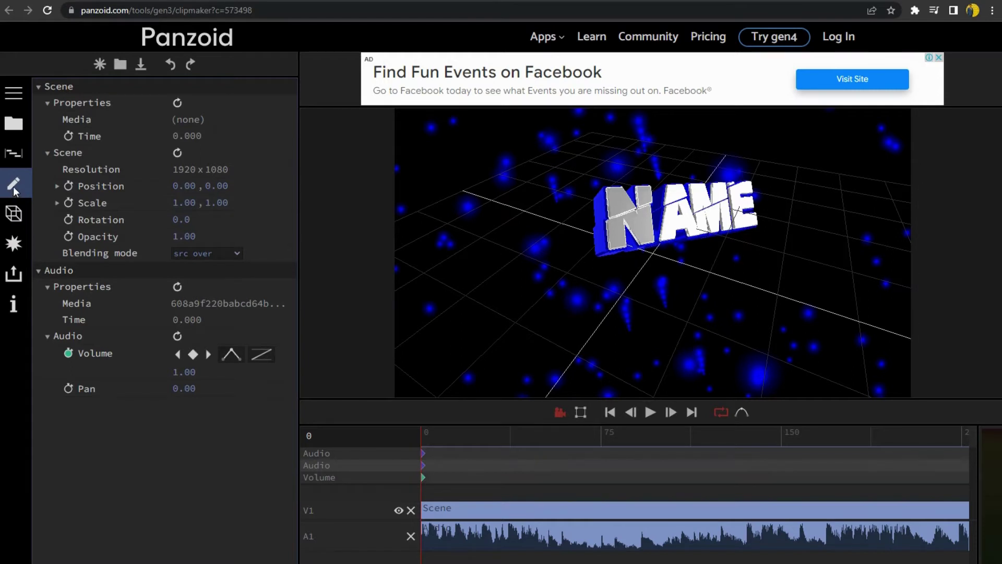
left_click(16, 157)
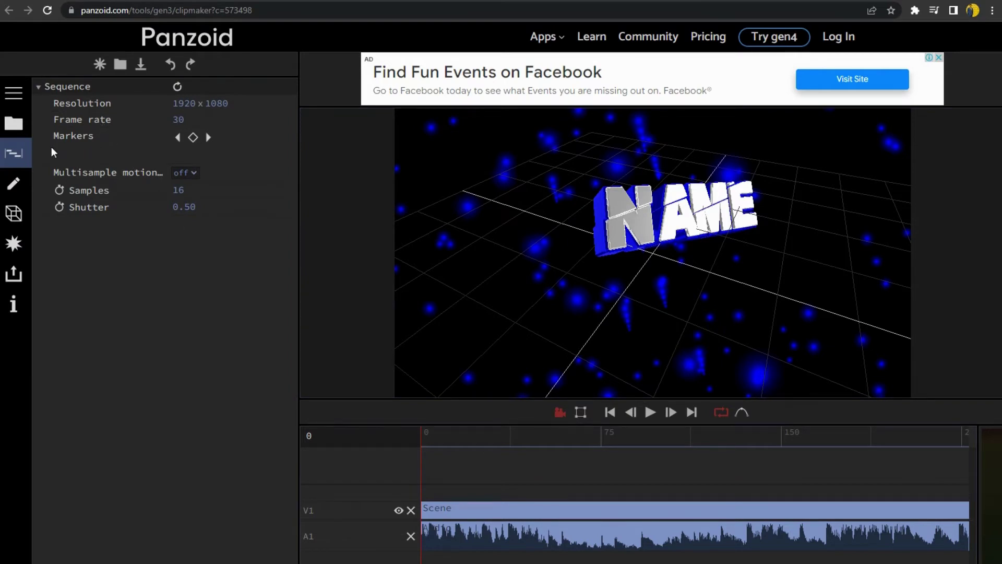
left_click(16, 130)
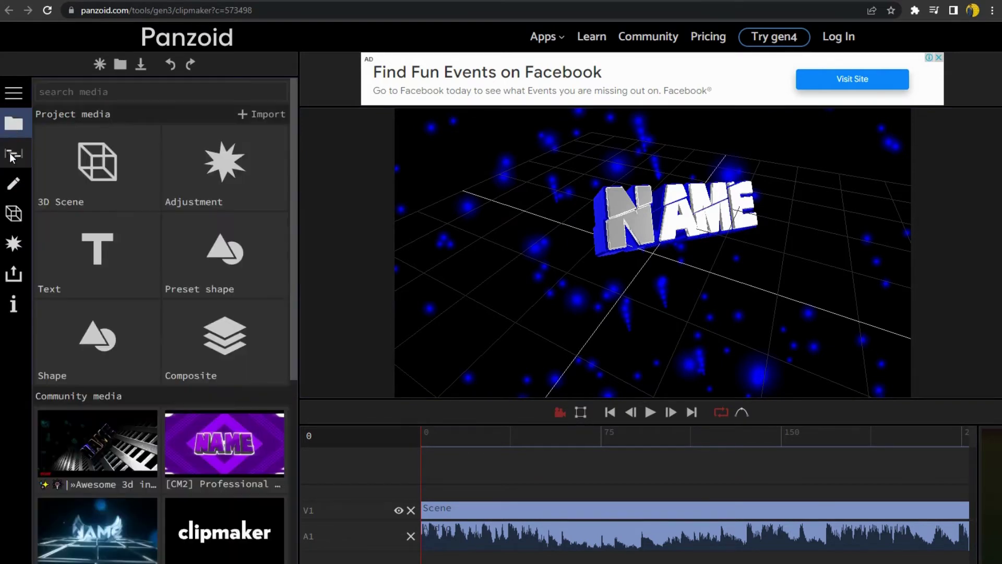
left_click(14, 181)
- Change the wording of the first Text object in the TEXT group to "Story Voice"
left_click(9, 213)
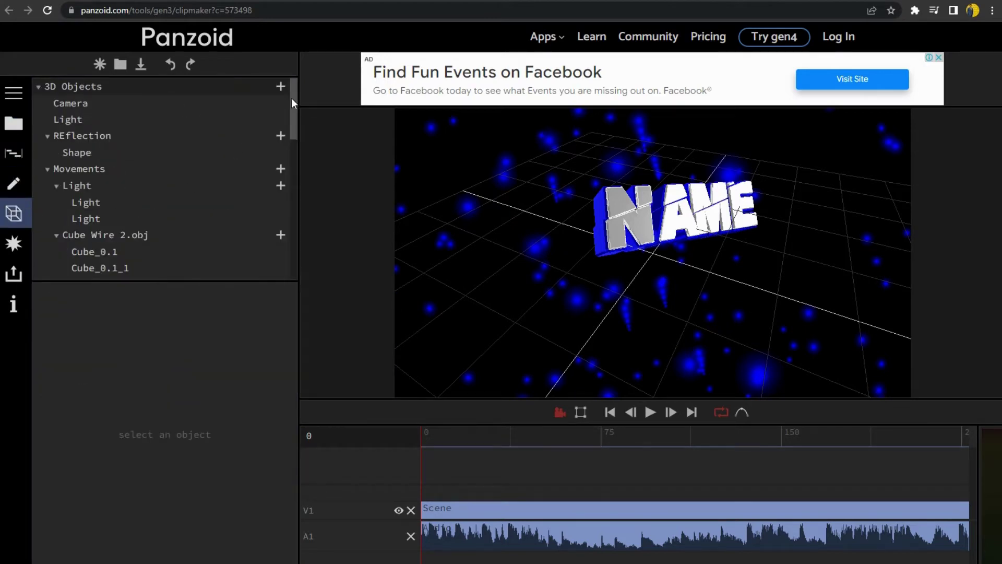
left_click_drag(291, 99, 305, 257)
left_click(124, 256)
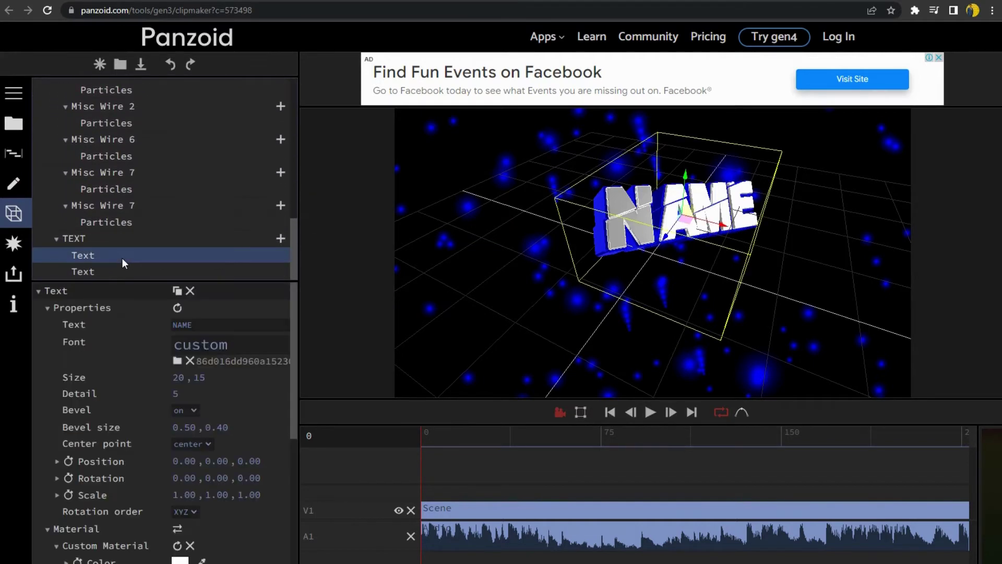
left_click(219, 325)
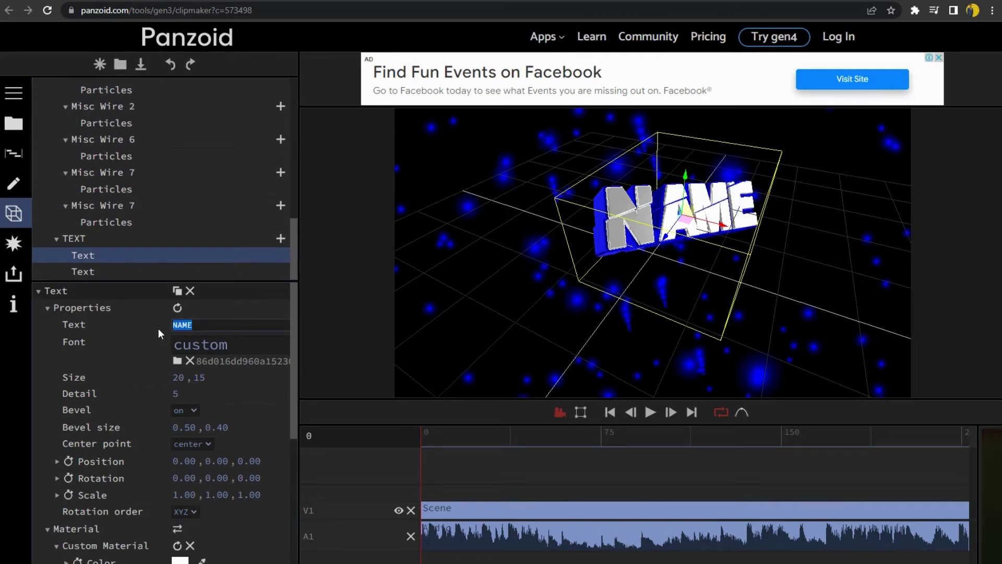
type("S")
type("panzoid.com")
key("ctrl+a")
type("StoryV")
key("BackSpace")
type("Voice")
- Copy the "Story Voice" wording from the first Text object and replace the second TEXT group object's wording with it
triple_click(230, 325)
key("ctrl+c")
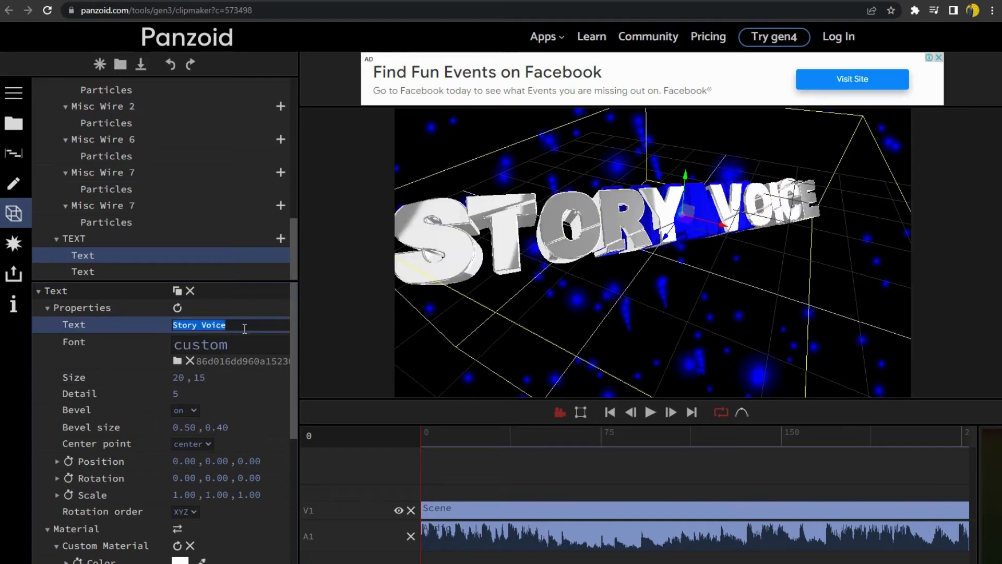
left_click(96, 270)
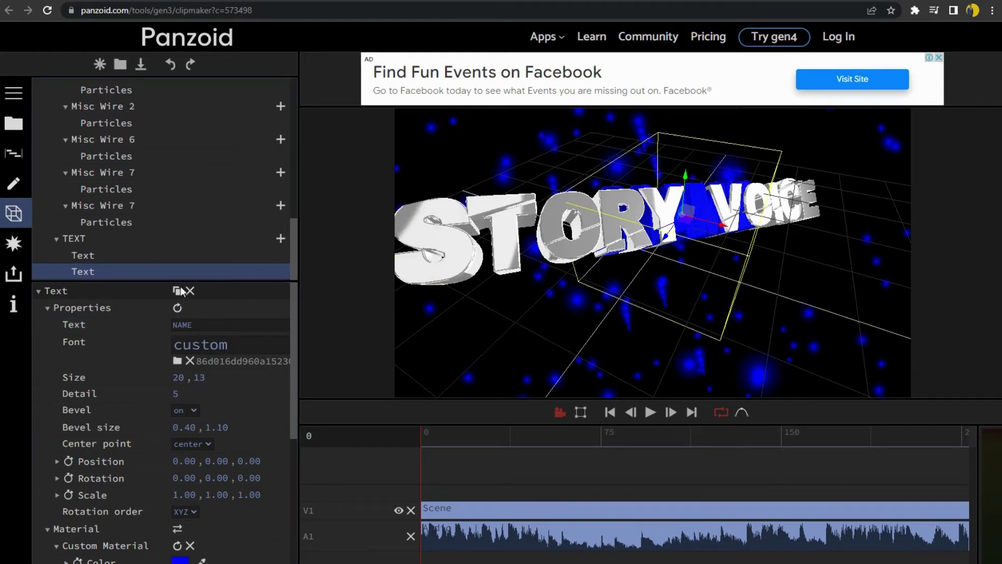
left_click(206, 326)
left_click_drag(206, 326, 133, 327)
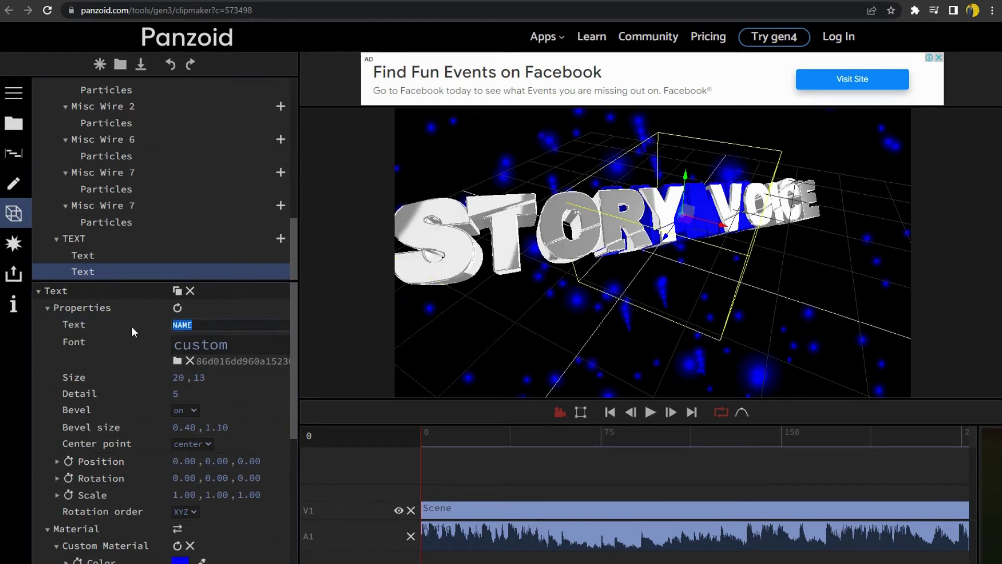
key("ctrl+v")
left_click(138, 347)
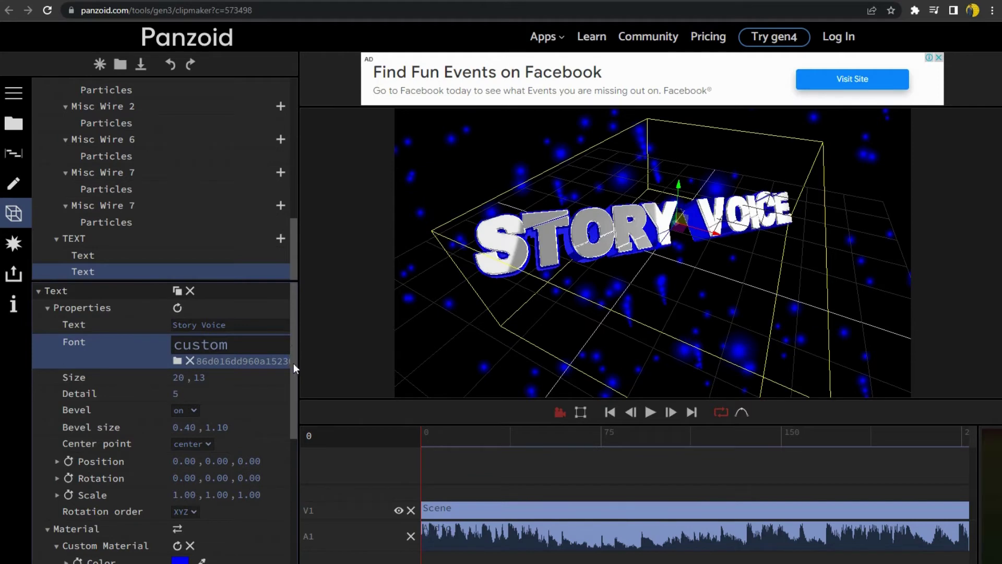
- Preview part of the intro animation with the new wording and pause the playback
left_click(178, 377)
left_click(253, 396)
left_click(651, 411)
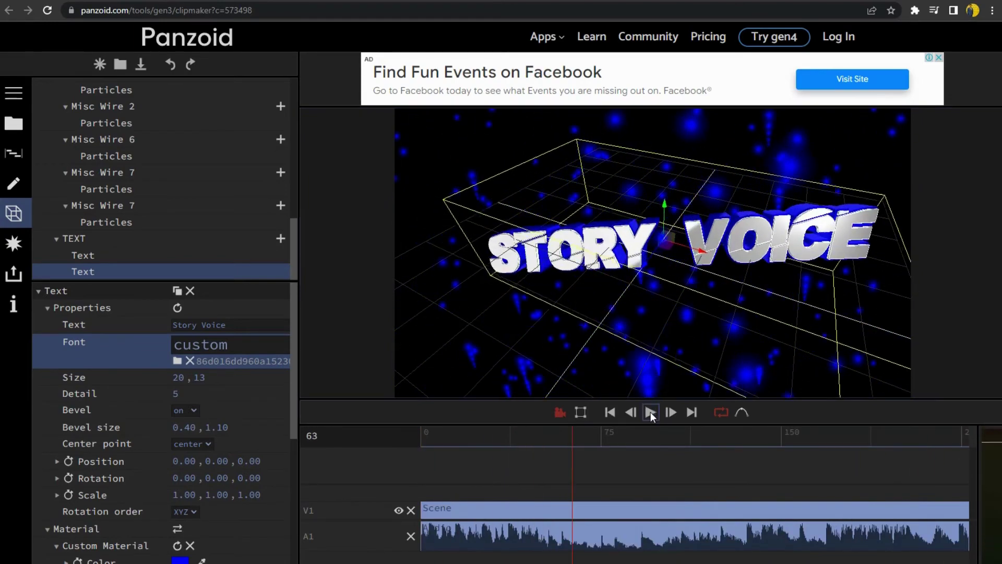
left_click(651, 411)
- Render the project on the device at 1920x1080, frame rate 30, good quality and .mkv (vp8/opus) format
left_click(21, 284)
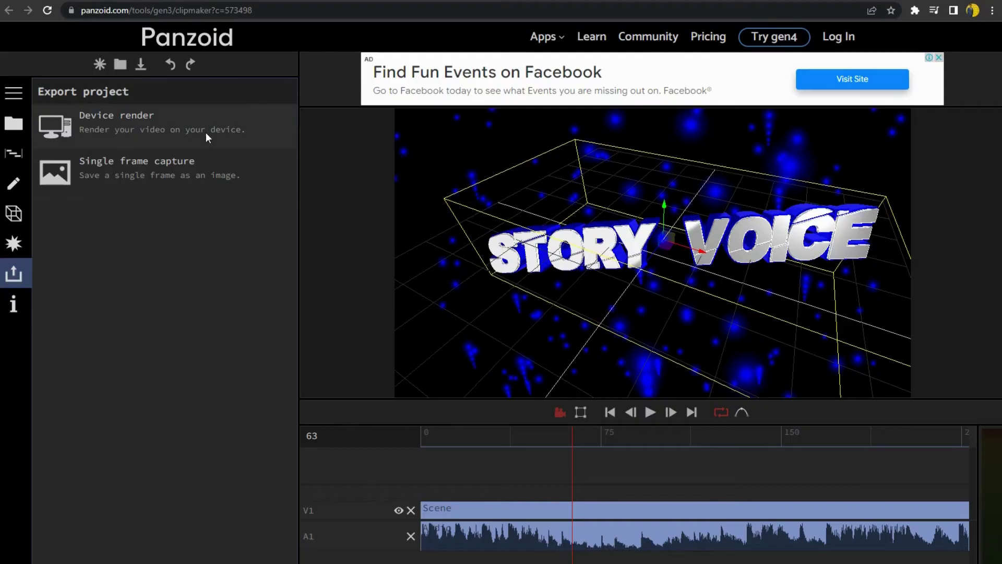
left_click(207, 137)
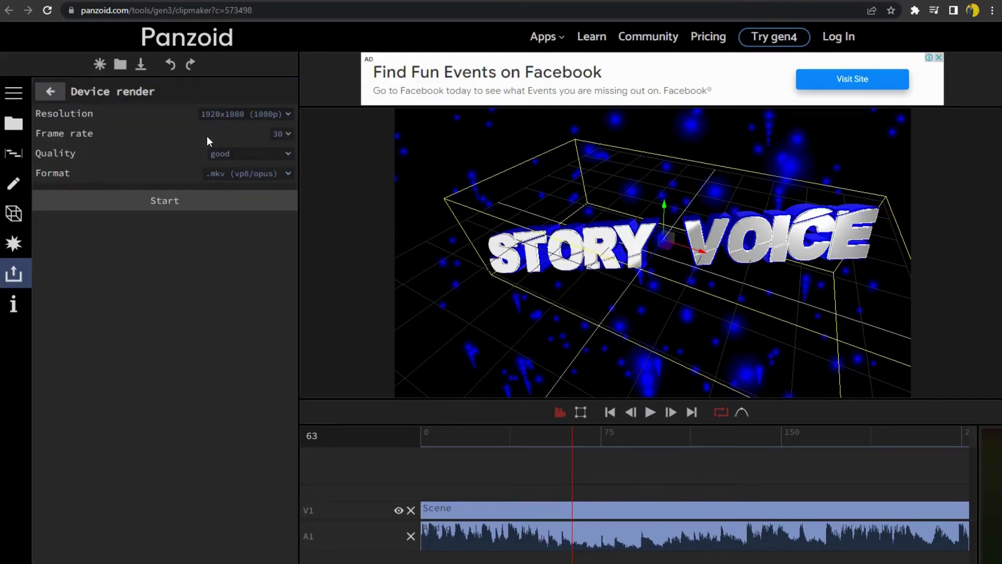
left_click(172, 205)
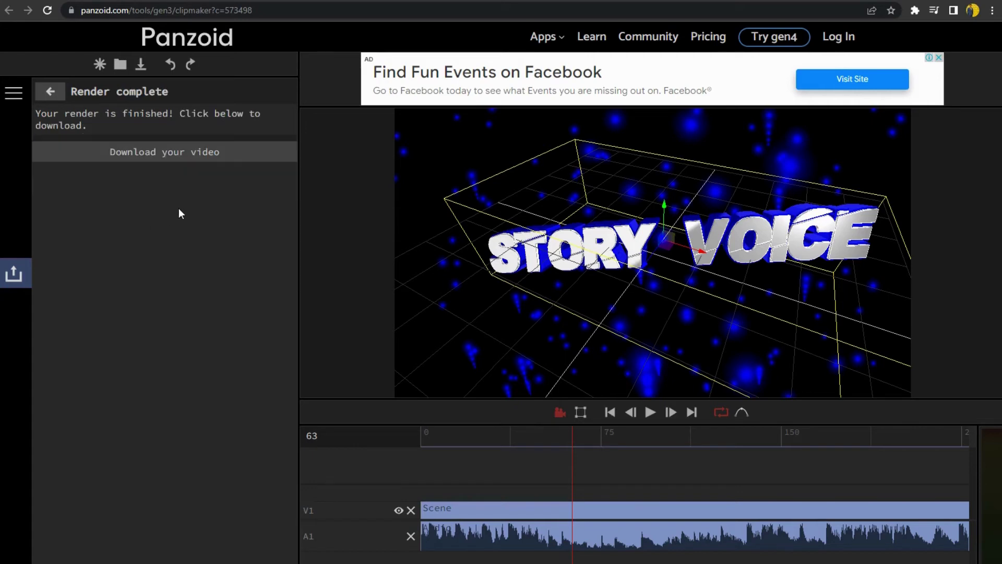
- Download the rendered video to the Desktop as an MKV file named "video" and open it in Movies & TV
left_click(179, 155)
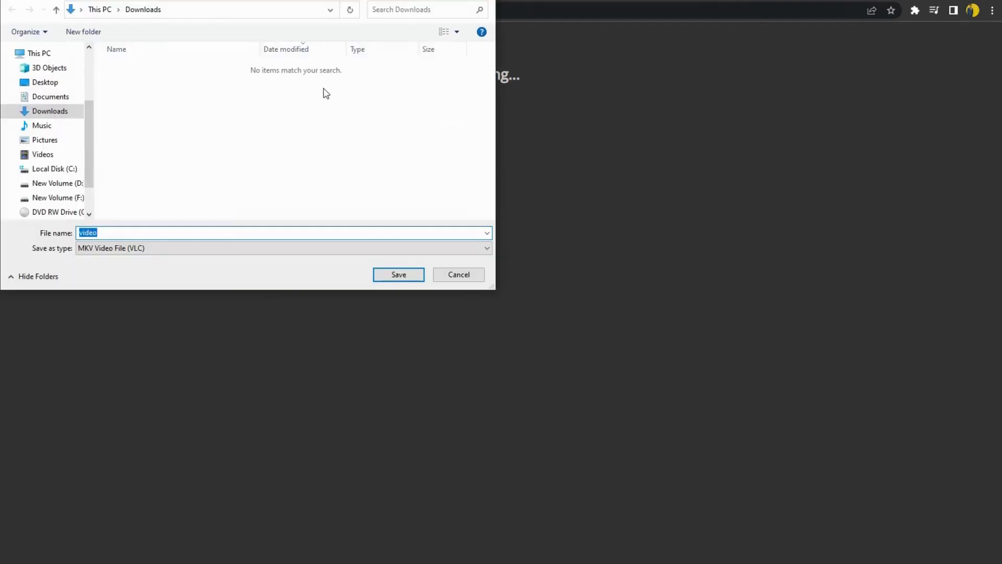
left_click(49, 82)
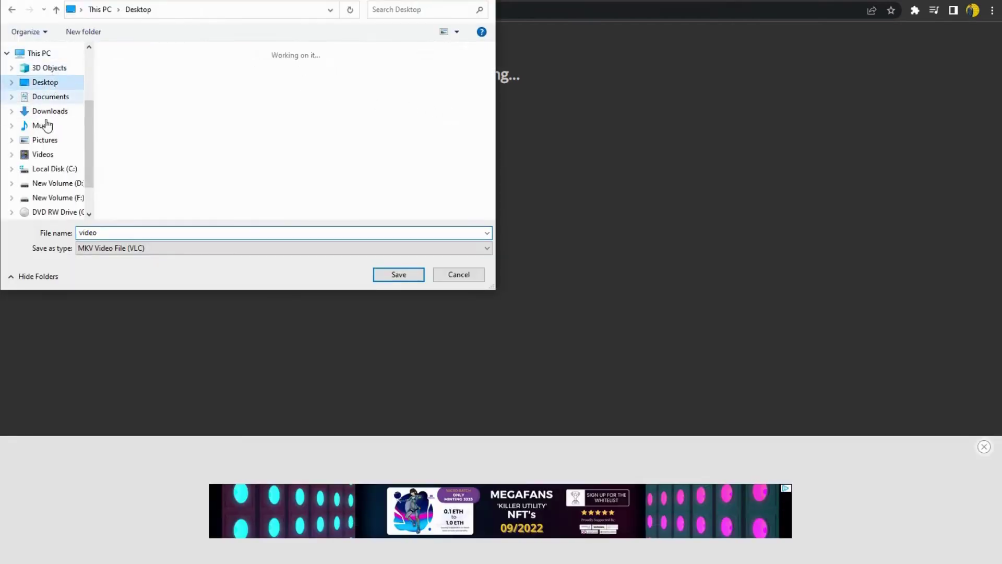
left_click(159, 235)
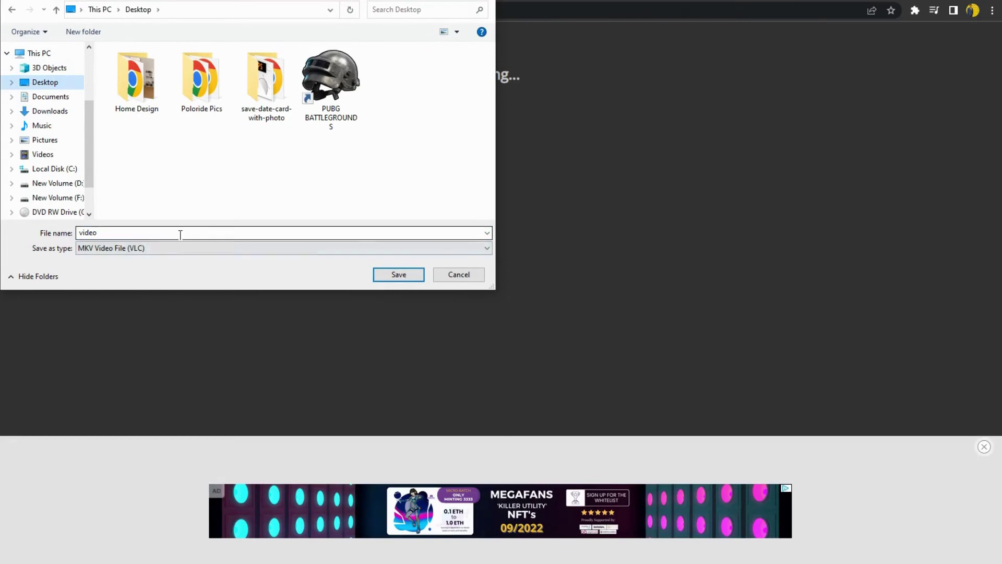
left_click(400, 275)
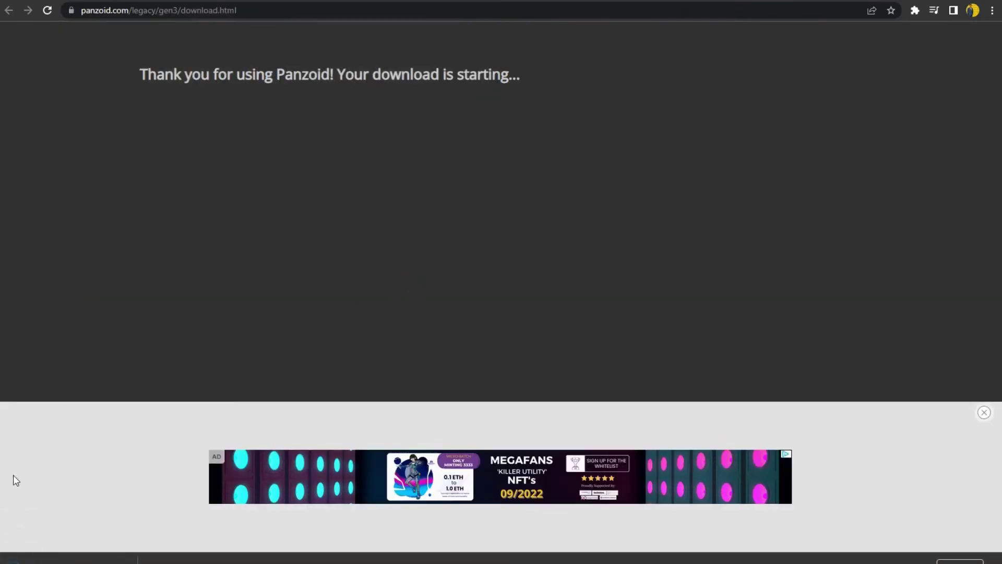
left_click(68, 557)
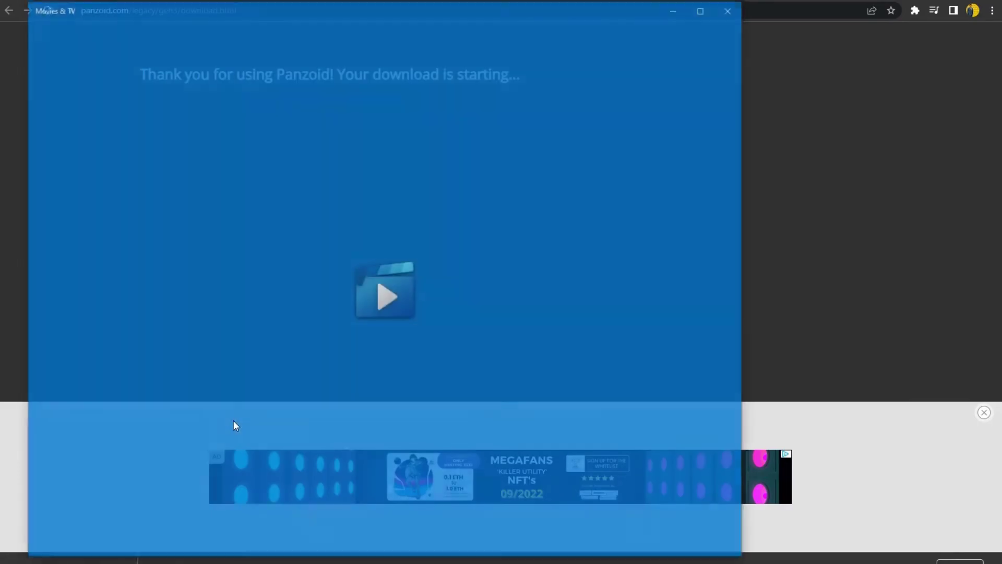